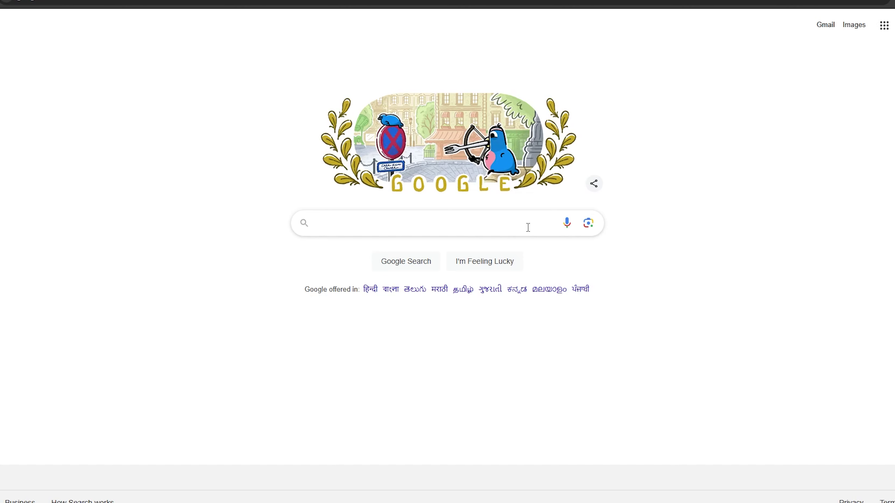
Step: Search Google for 'abacus ai'
text(abacus ai)
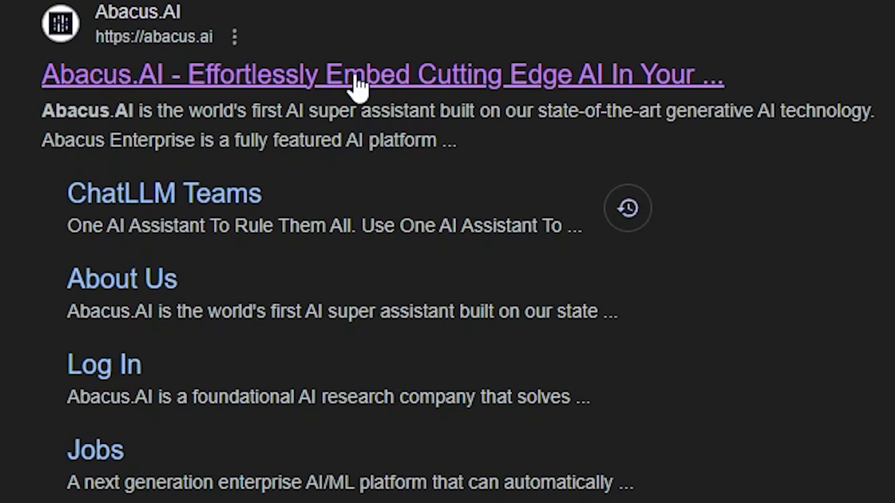
Step: Open the Abacus.AI result, scroll its homepage, and go to Log In for ChatLLM
click(355, 82)
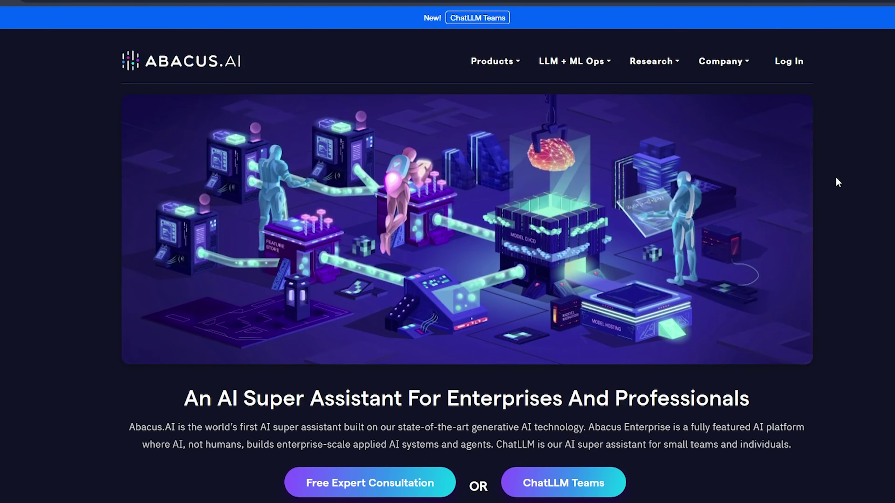
scroll(837, 216, down, 4)
scroll(837, 215, down, 10)
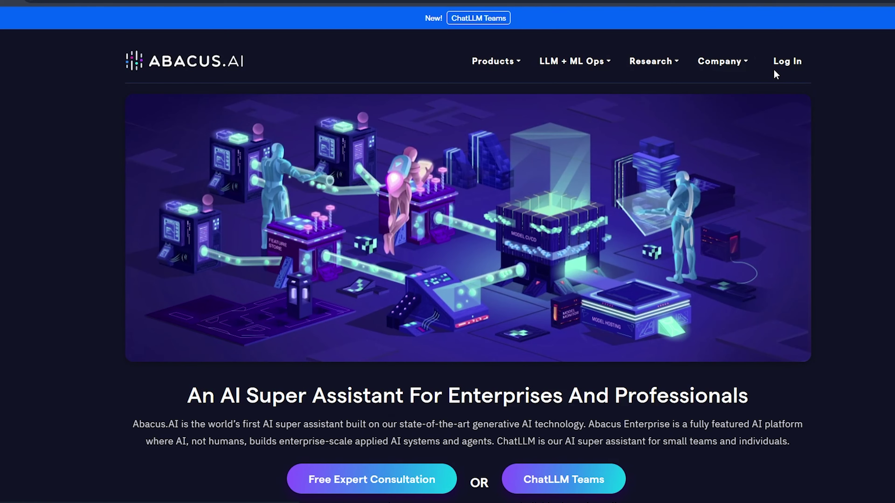
click(777, 66)
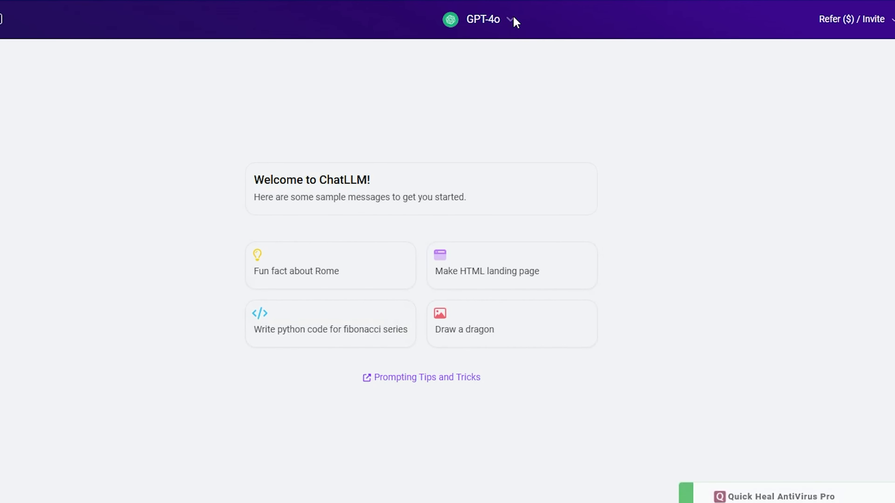
Step: Browse the Select Bot list from GPT-4o down to AI Engineer and back up
click(510, 19)
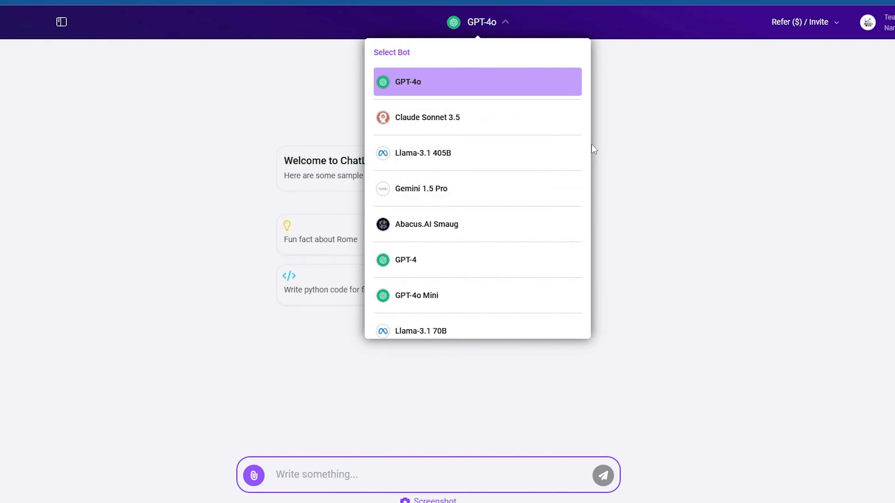
drag(588, 156, 582, 262)
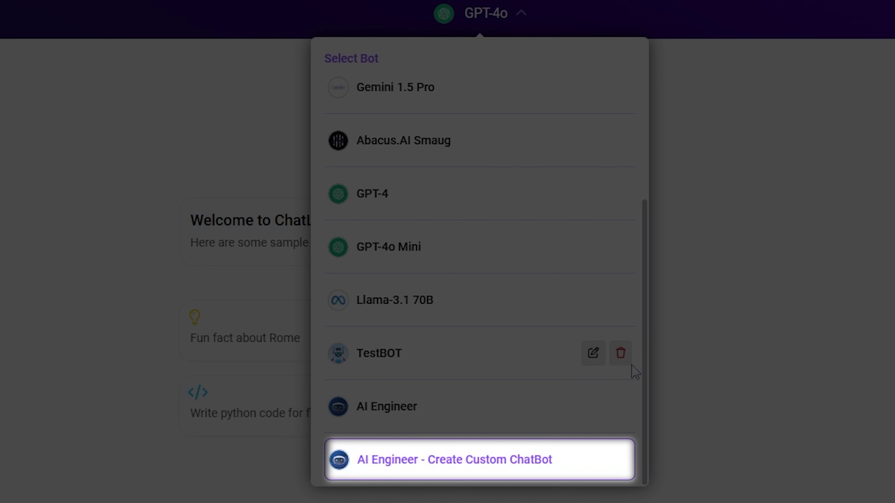
scroll(633, 366, up, 5)
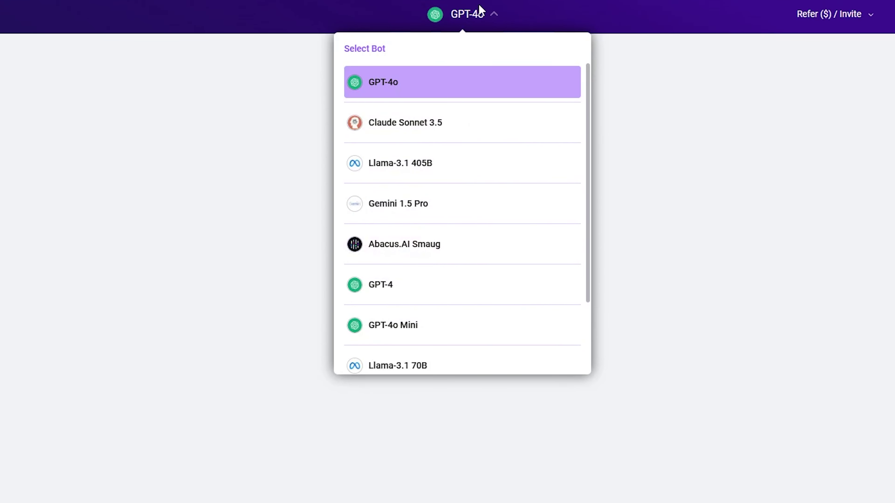
Step: Ask GPT-4o 'what is gnerative AI?' in the message box
click(481, 11)
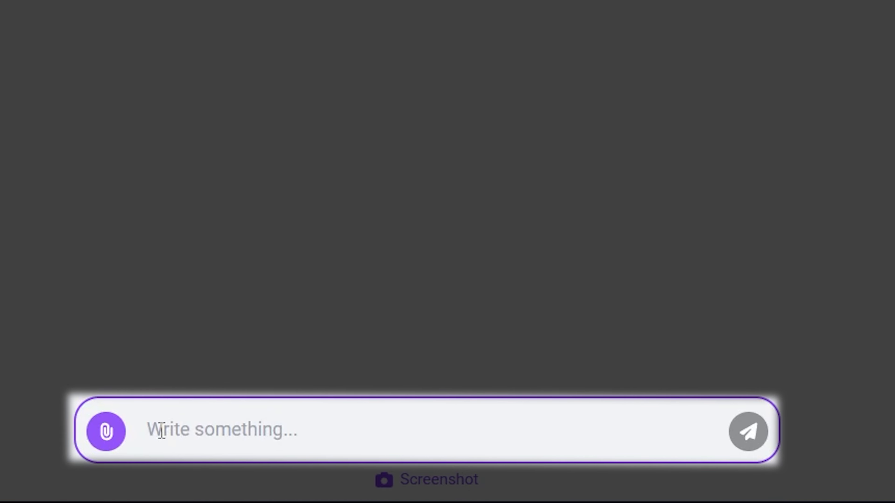
text(what is gnerative AI)
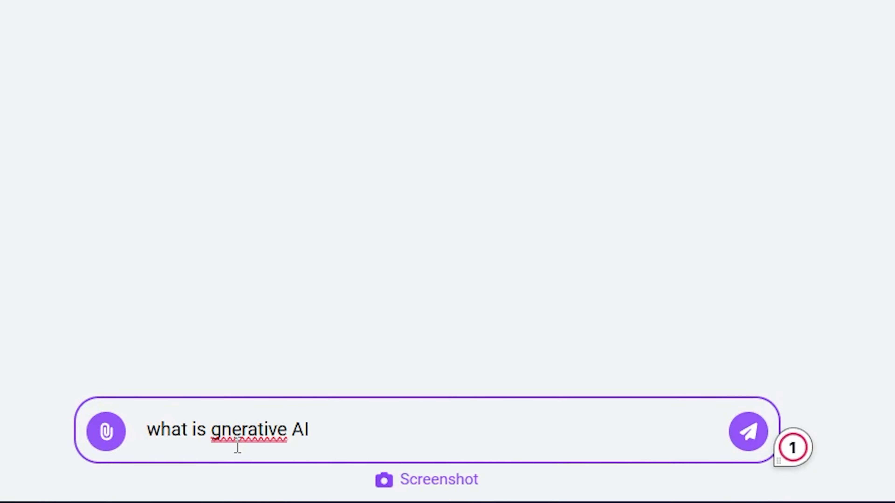
text(?)
key(Return)
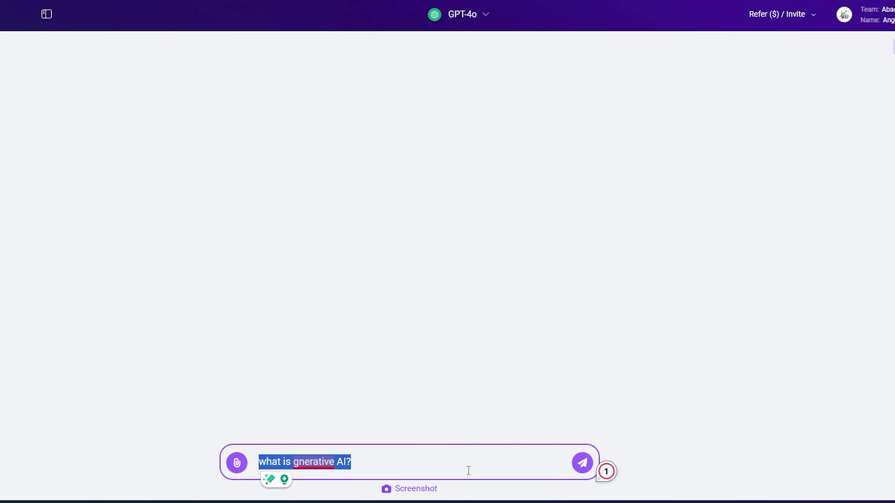
click(582, 463)
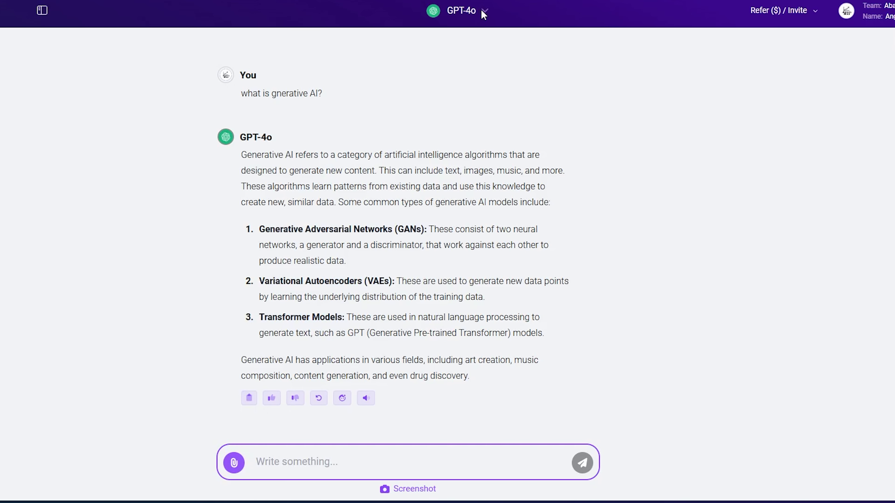
Step: Resend the generative AI question to Gemini 1.5 Pro and review its answer
click(484, 13)
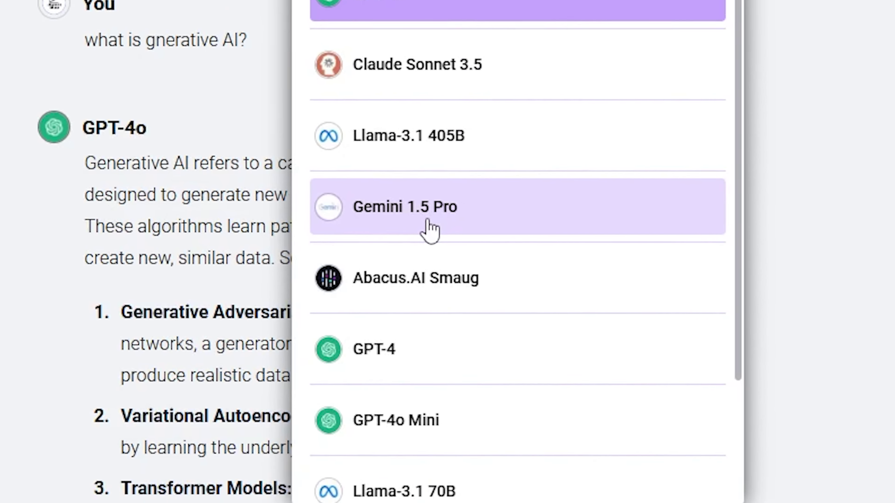
click(434, 236)
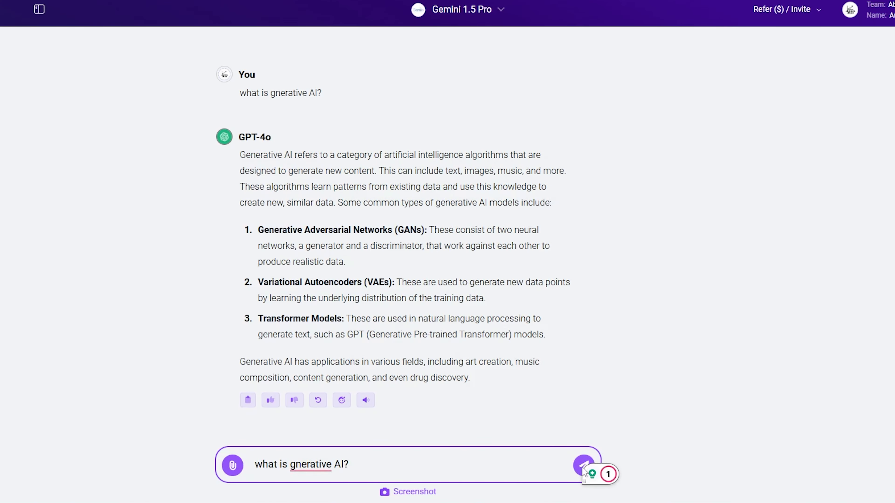
click(583, 466)
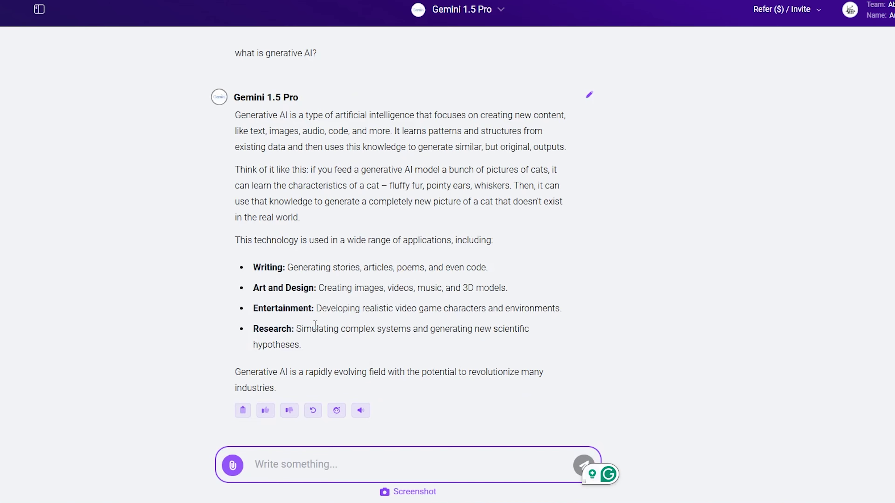
drag(239, 118, 555, 395)
click(637, 236)
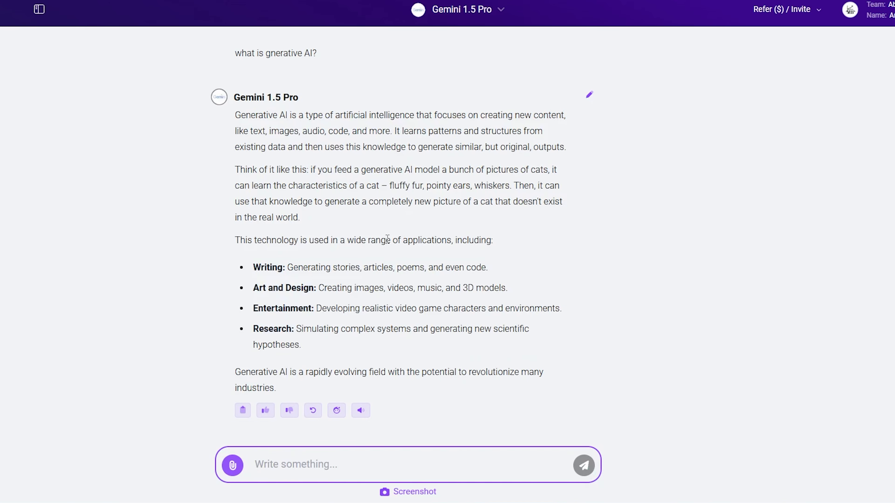
scroll(387, 240, up, 10)
scroll(215, 194, down, 10)
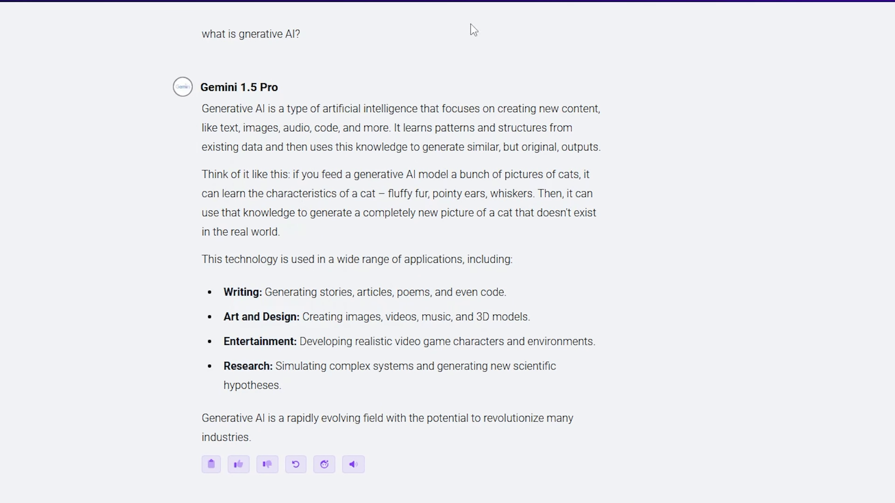
Step: Switch the chat to Llama-3.1 70B and show the Download PDF/Word options
click(477, 3)
scroll(431, 314, down, 3)
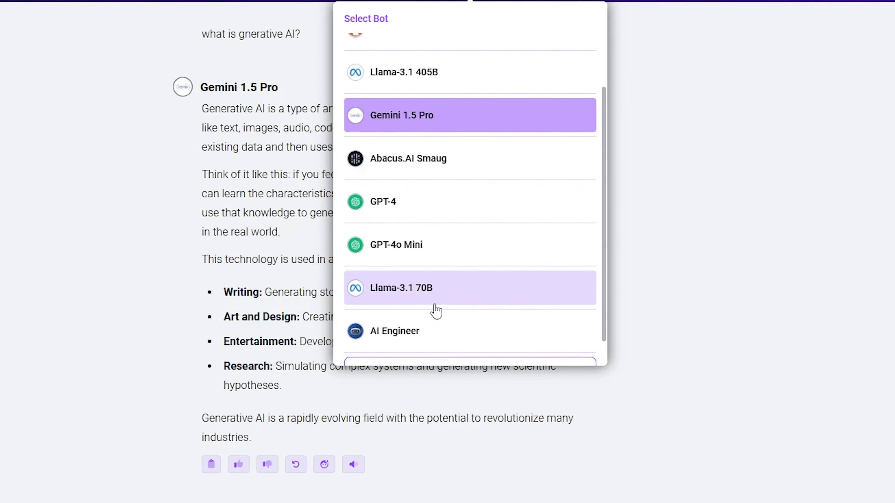
click(401, 296)
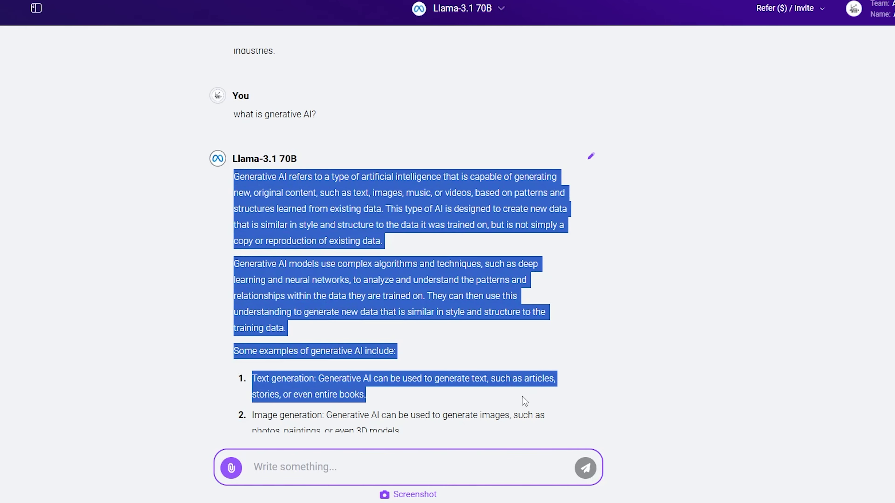
middle_click(856, 178)
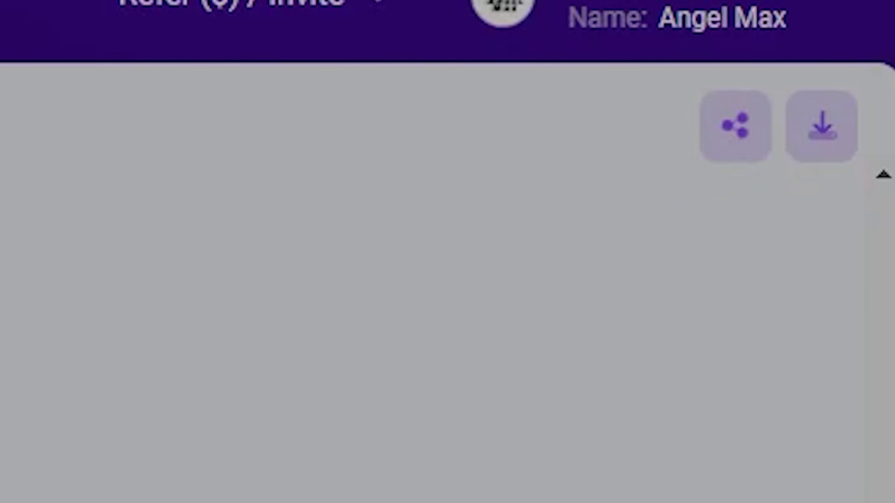
click(822, 131)
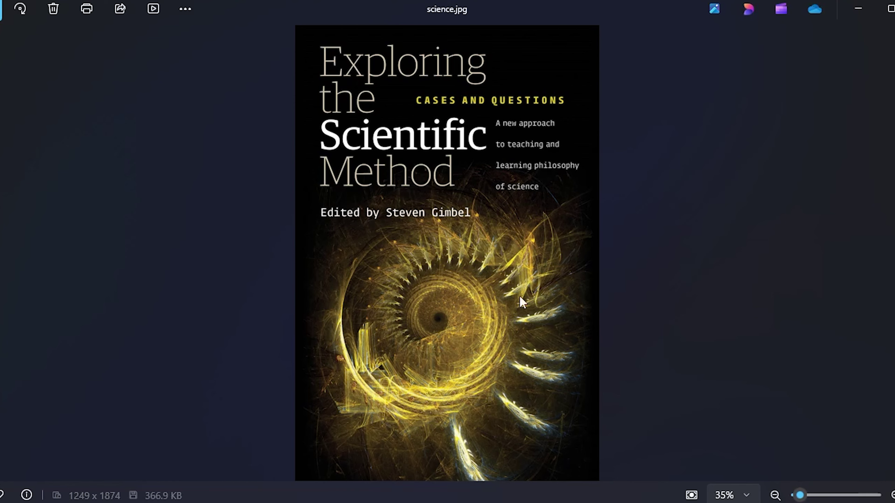
Step: Look over the science.jpg cover in Photos, then show the chat's attach-file menu
scroll(659, 334, up, 1)
scroll(660, 334, down, 1)
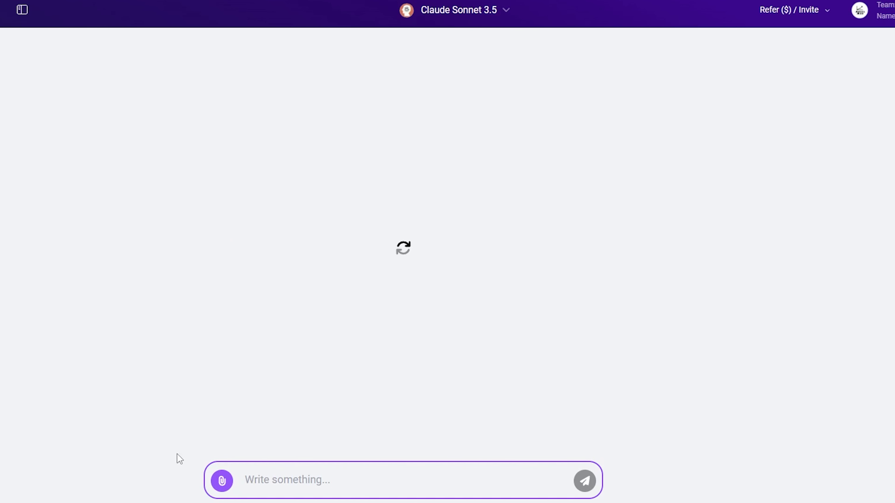
click(223, 481)
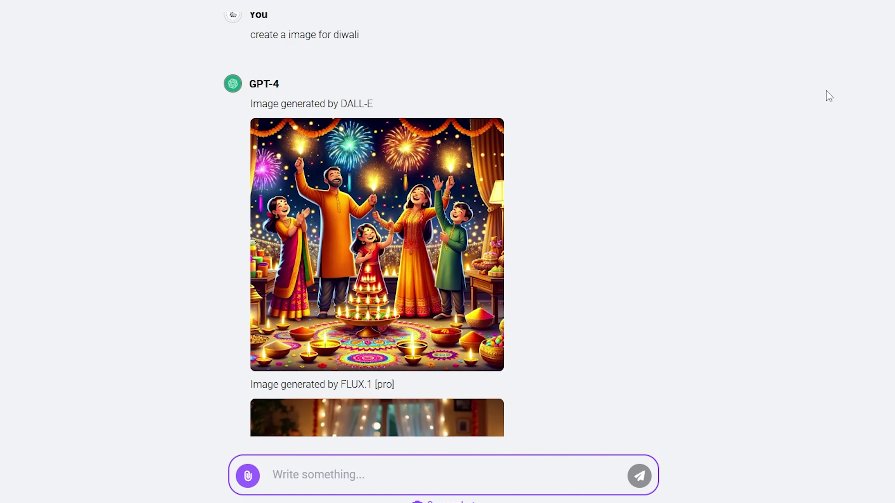
Step: Scroll through GPT-4's DALL-E and FLUX.1 [pro] Diwali images
scroll(825, 90, up, 1)
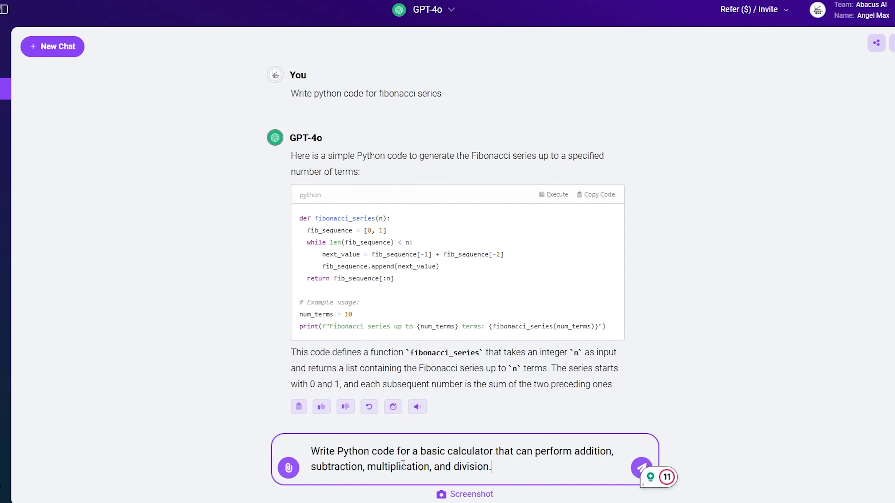
Step: Send the basic calculator code request to GPT-4o and scroll through its Python reply
click(806, 445)
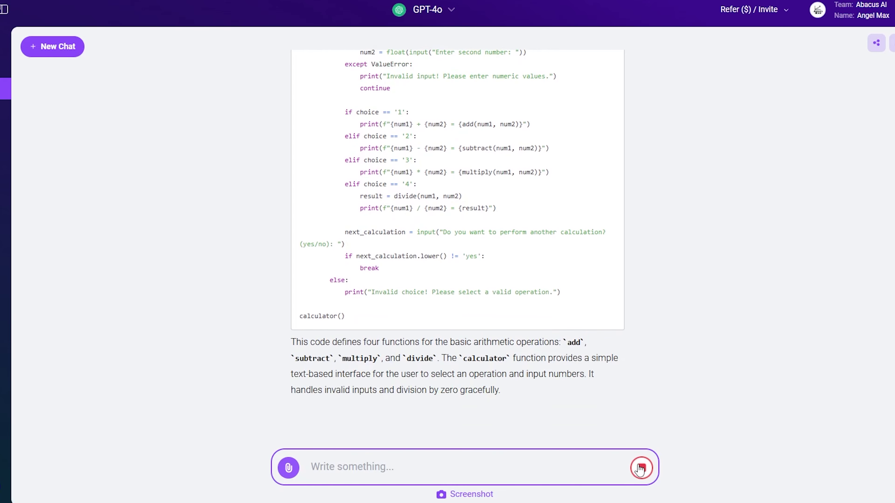
scroll(372, 258, up, 10)
scroll(517, 317, down, 10)
scroll(517, 319, up, 10)
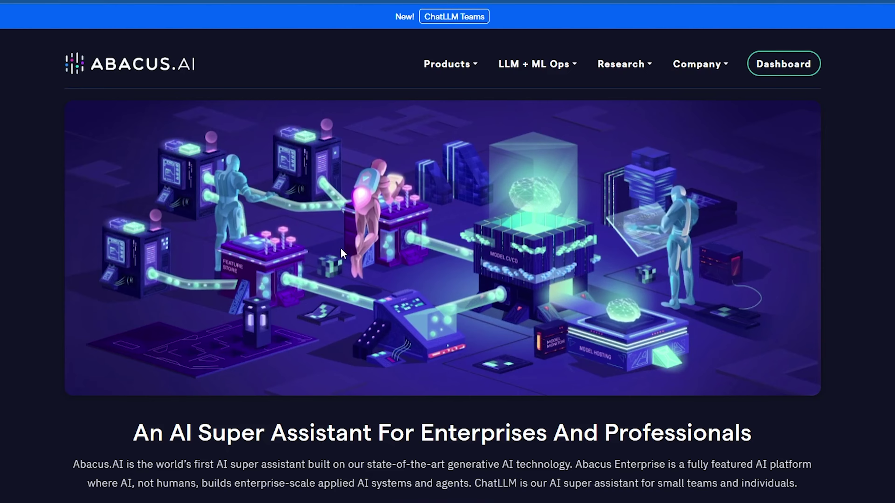
Step: Scroll the Abacus.AI homepage down to the AI agents carousel
scroll(447, 282, down, 10)
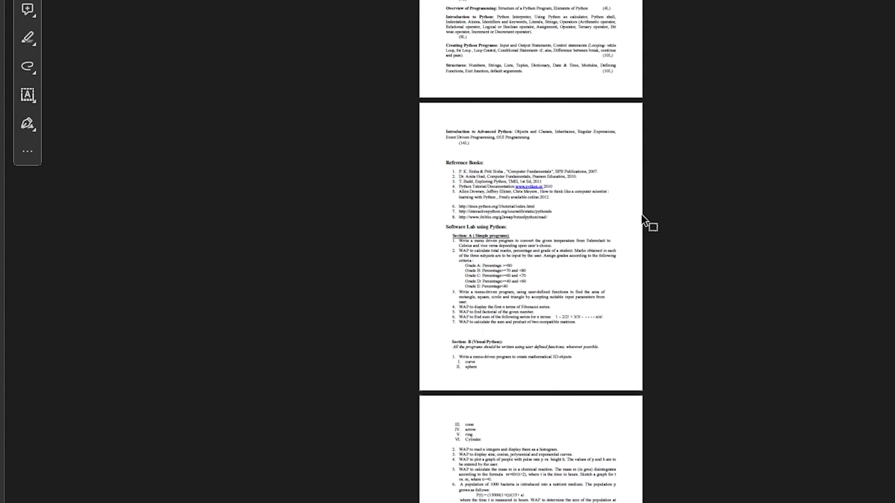
scroll(642, 215, down, 15)
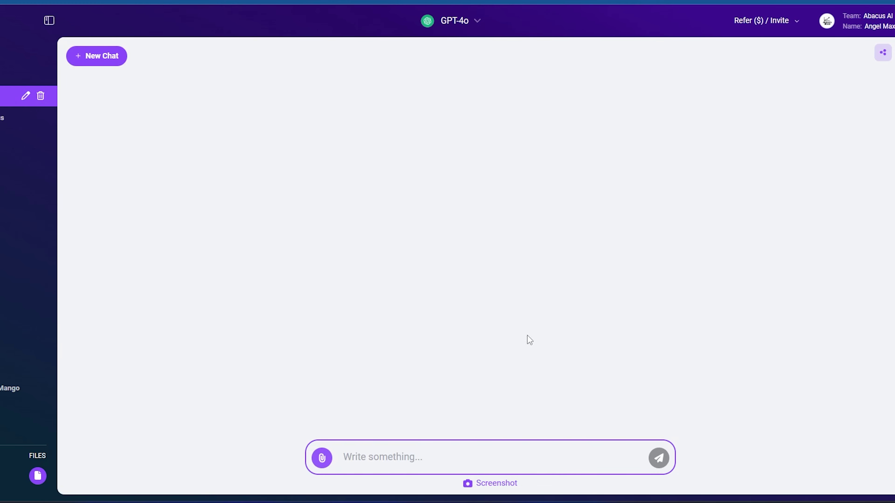
Step: Attach pdf@.pdf and send GPT-4o the request 'summarize this documents'
click(322, 457)
text(summarize this documents)
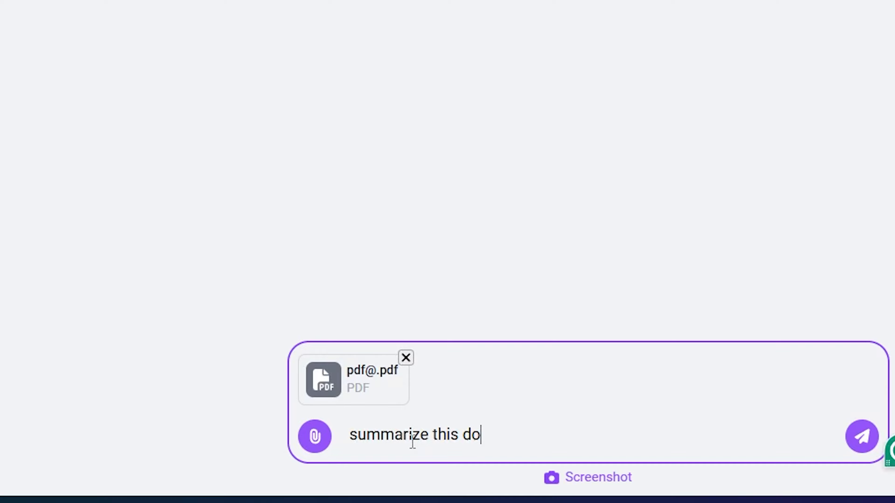
click(861, 436)
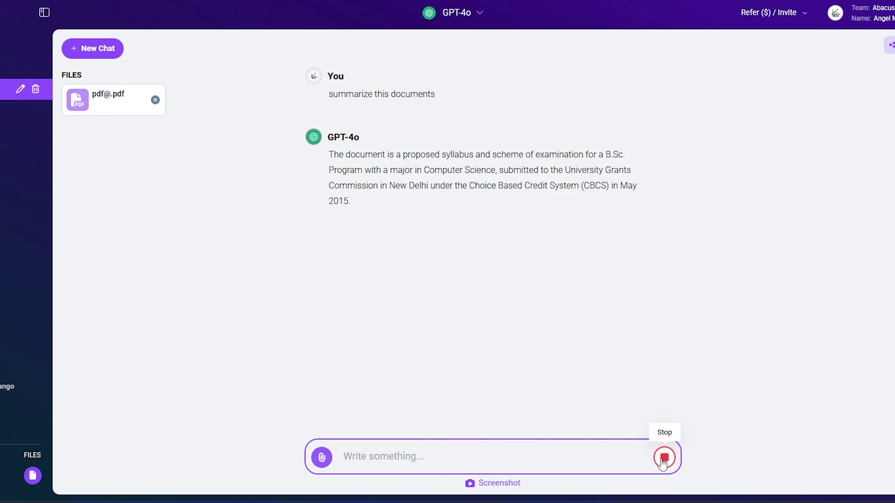
Step: Review GPT-4o's summary of the B.Sc. Computer Science syllabus, selecting its opening text
scroll(724, 284, up, 10)
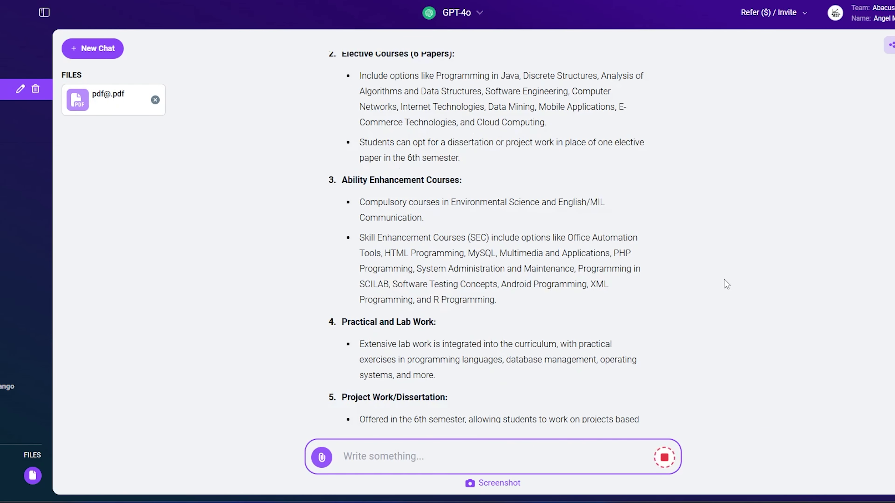
drag(331, 162, 565, 352)
click(731, 268)
scroll(730, 268, up, 8)
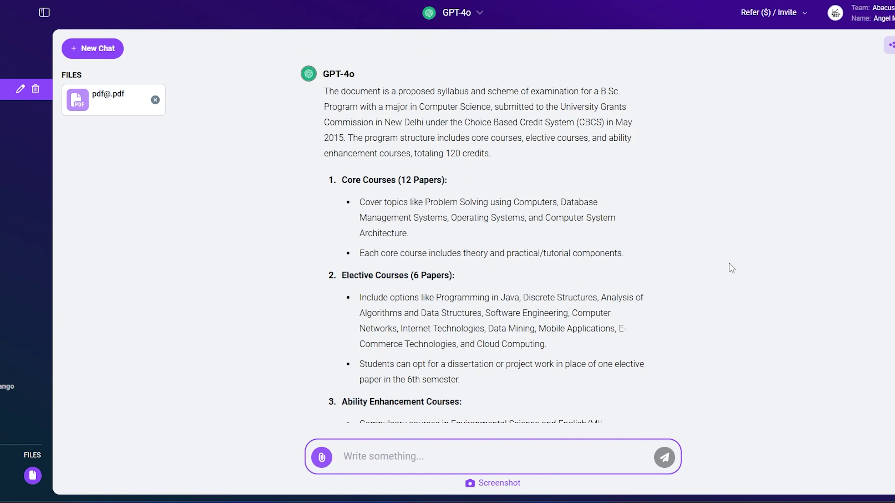
scroll(638, 260, down, 5)
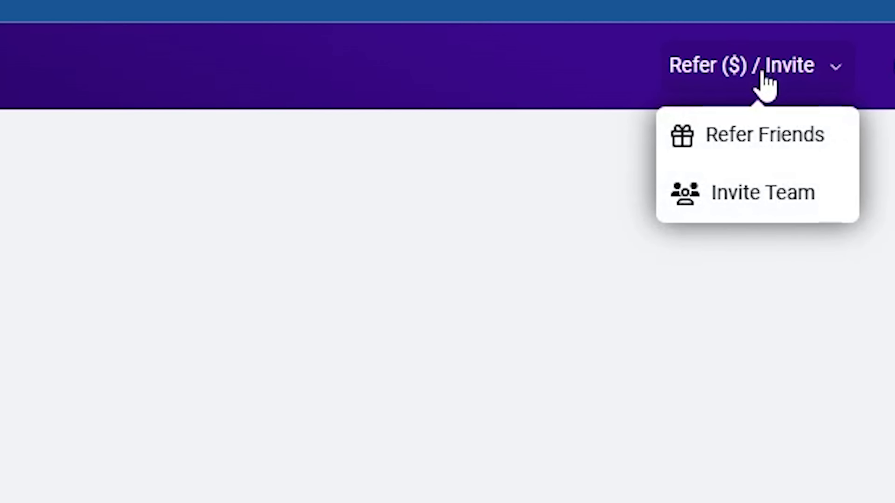
Step: Choose Invite Team to bring up the Admin > Team page for adding teammates
click(721, 185)
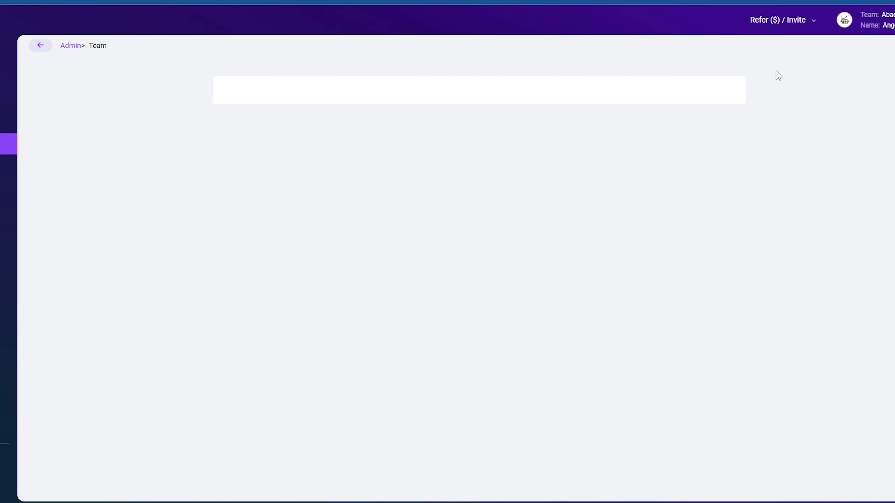